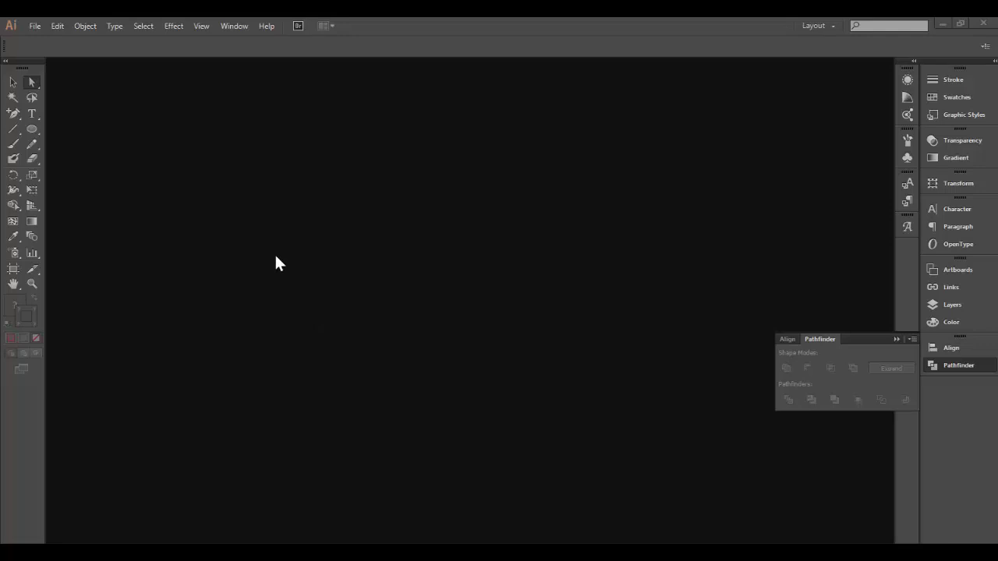
- Create a new A3 landscape document, 420 × 297 mm, in millimetres with RGB colour
click(37, 23)
click(37, 23)
click(57, 28)
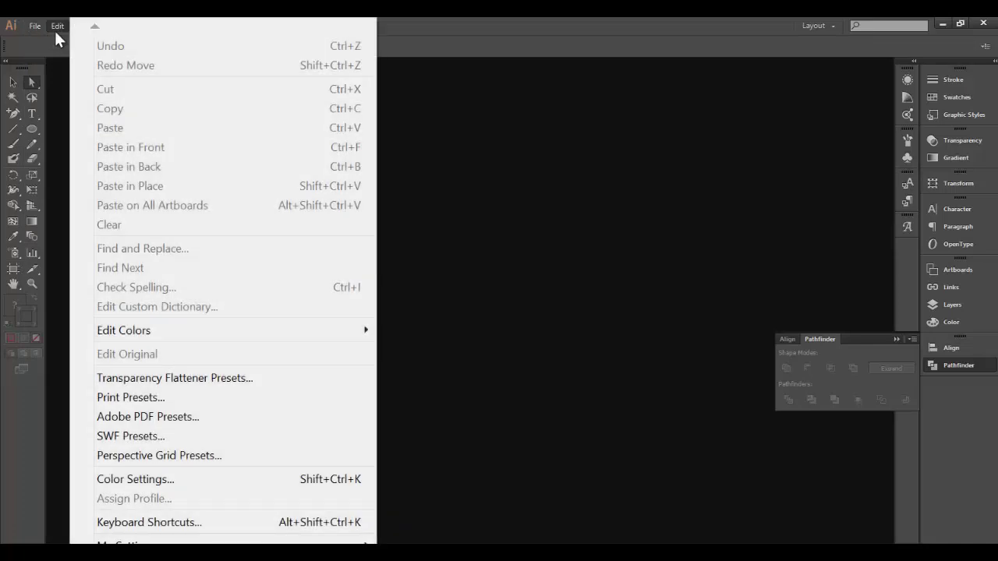
click(40, 40)
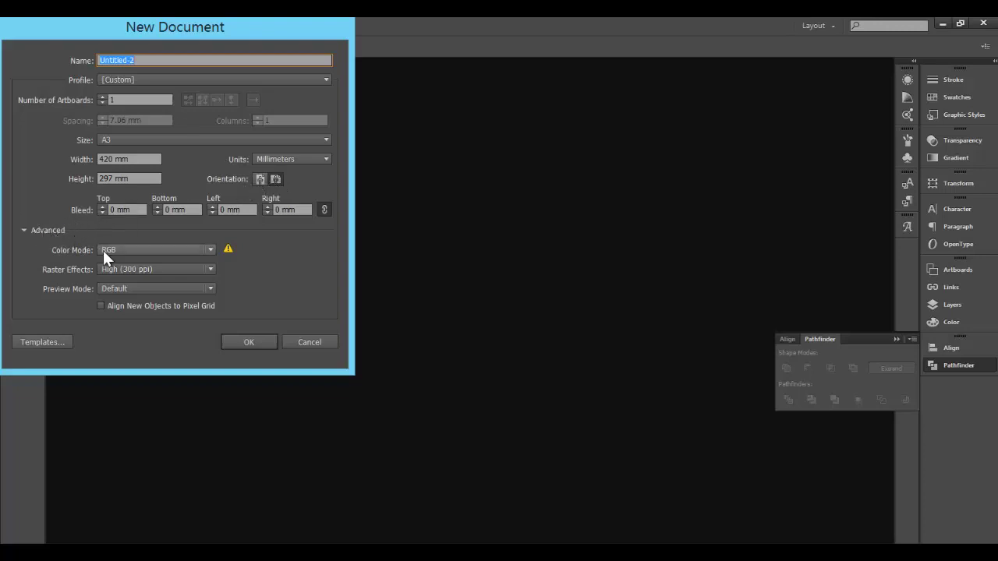
click(248, 343)
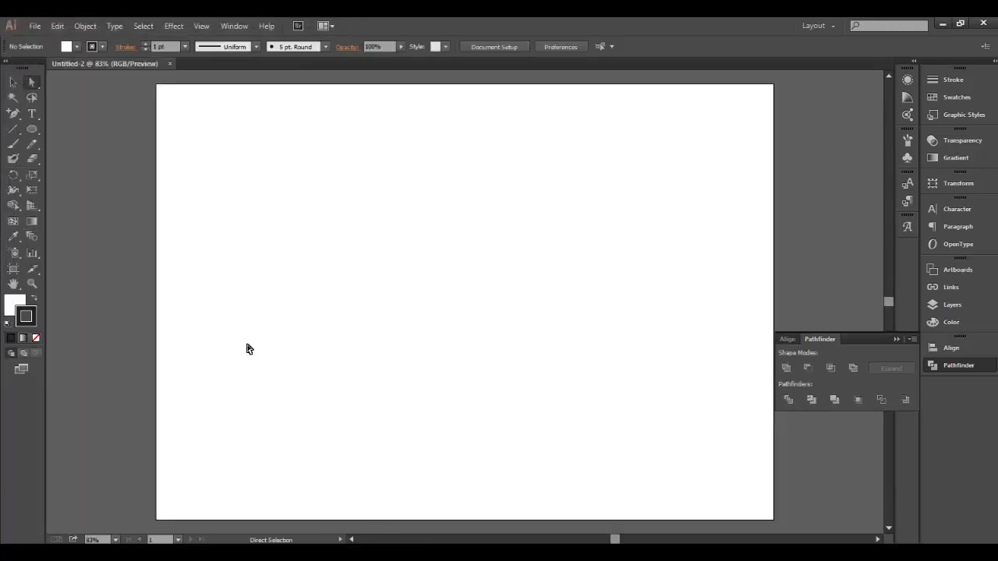
- Set the document colour mode to RGB Color
click(37, 26)
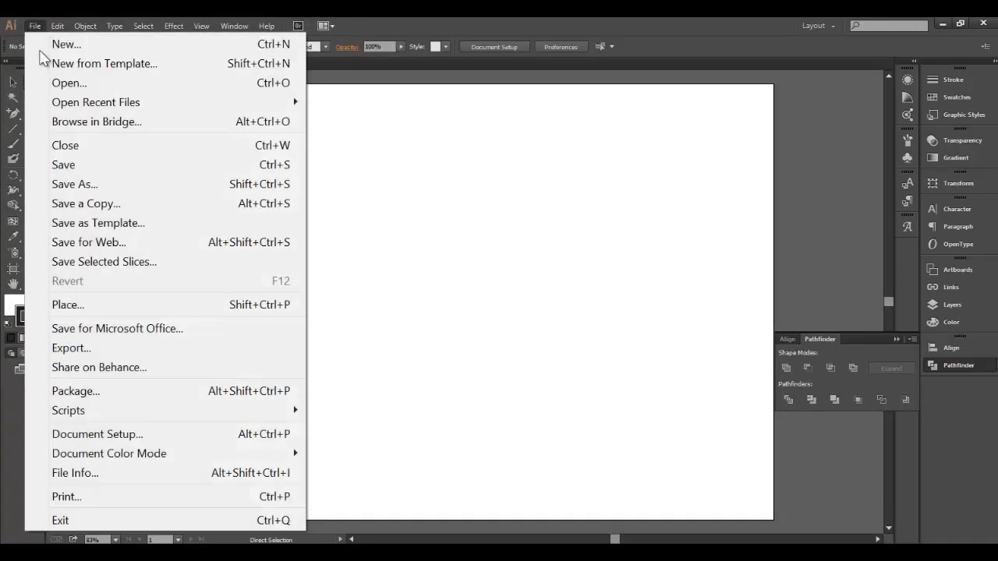
mouse_move(104, 457)
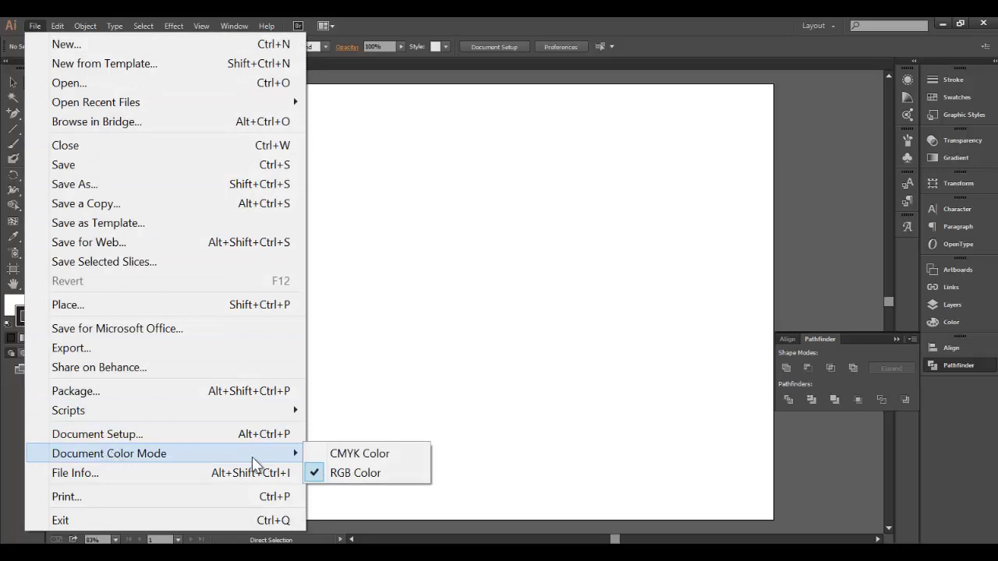
click(345, 473)
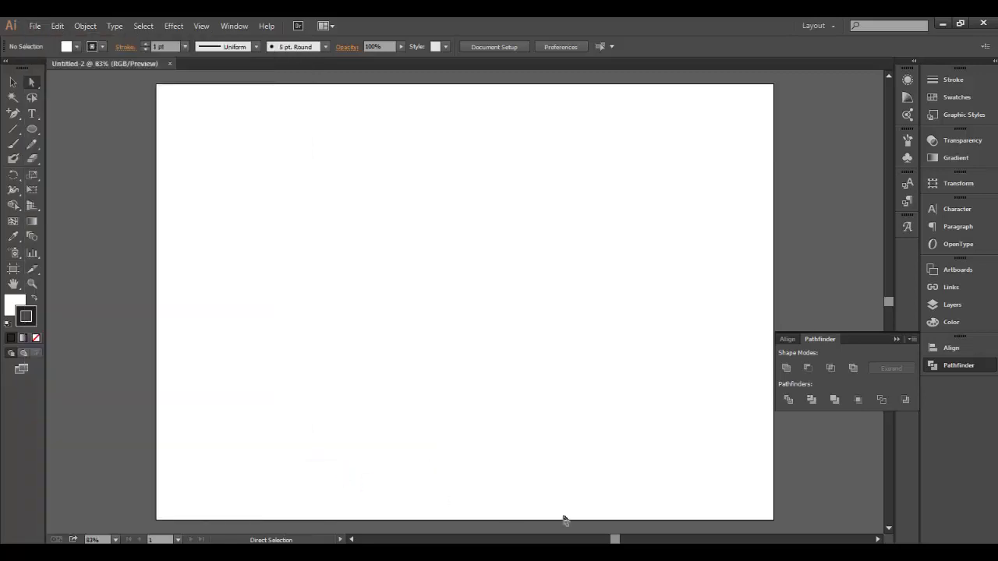
- Switch the Color panel sliders to RGB and close the floating panel
click(951, 321)
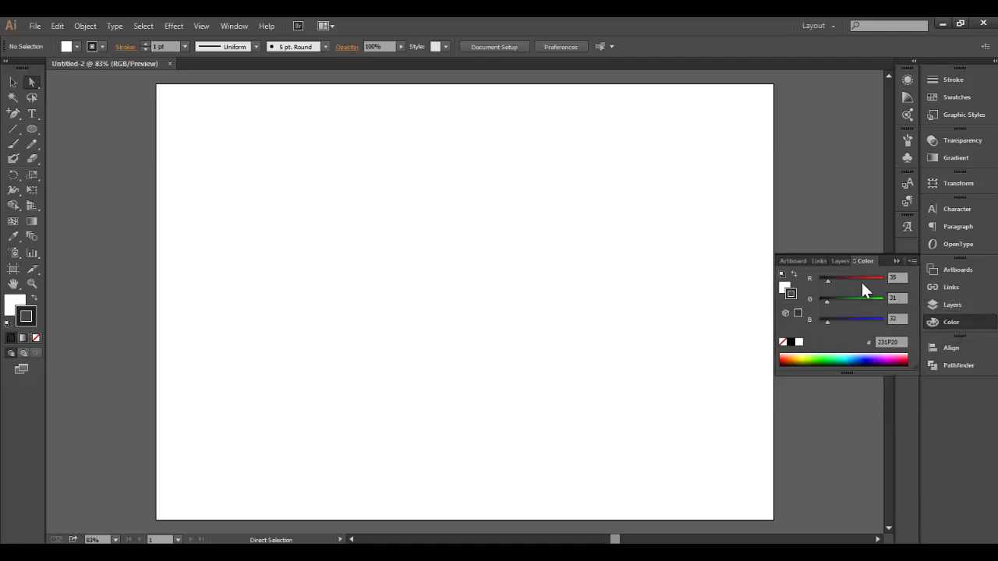
click(911, 261)
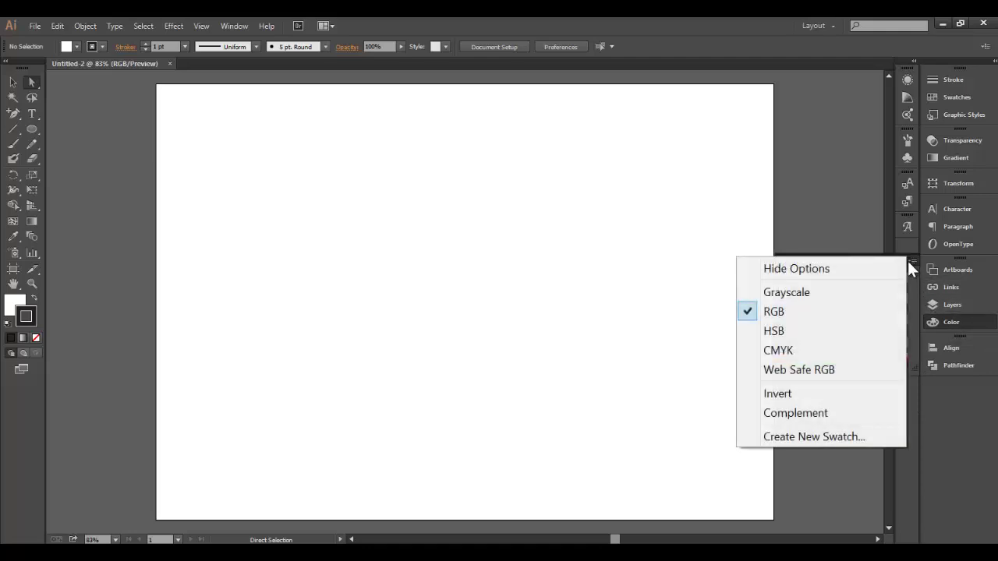
click(780, 313)
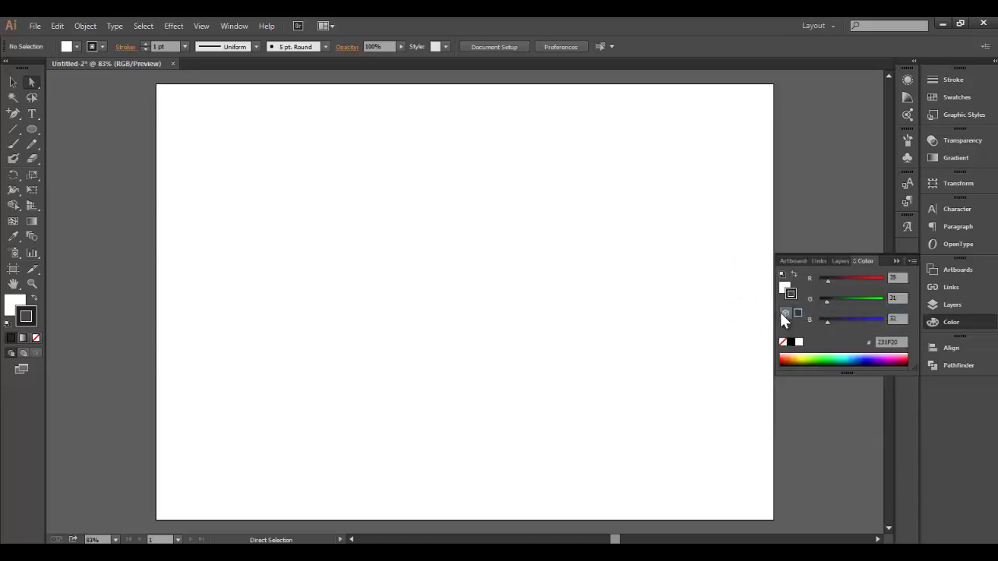
click(896, 262)
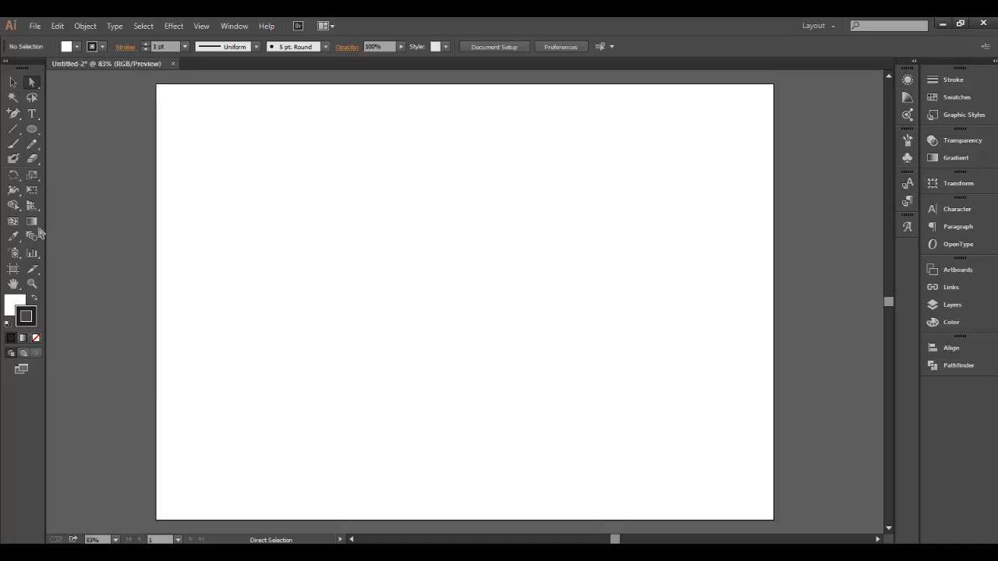
- Draw a tall rectangle and a narrower, shorter rectangle overlapping its top
drag(32, 128, 64, 126)
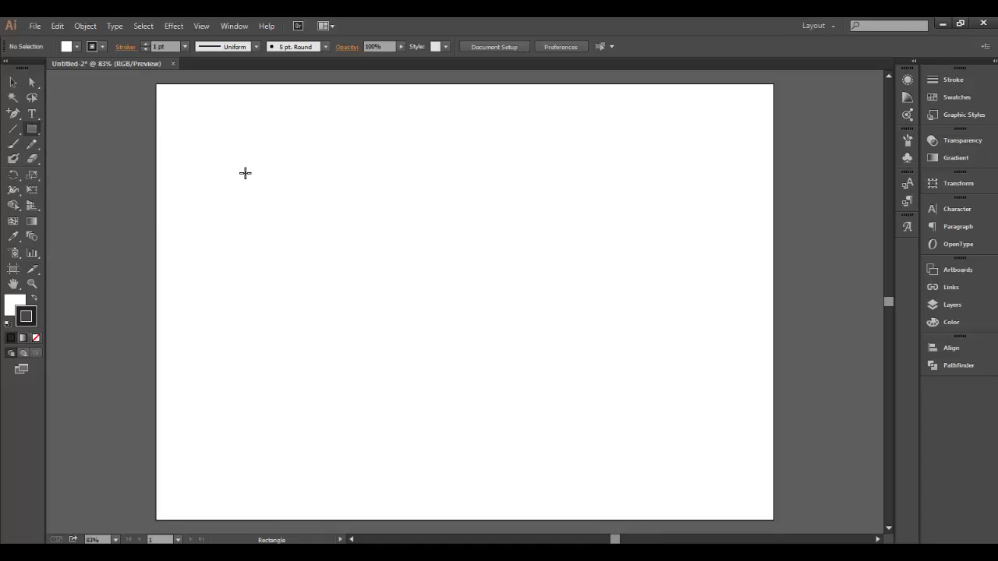
drag(245, 174, 457, 421)
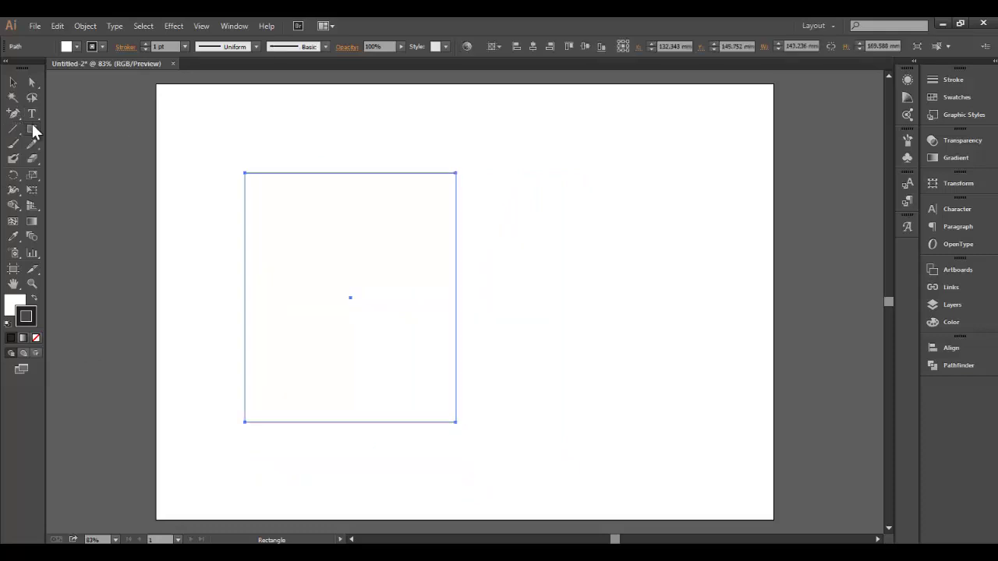
drag(261, 123, 441, 210)
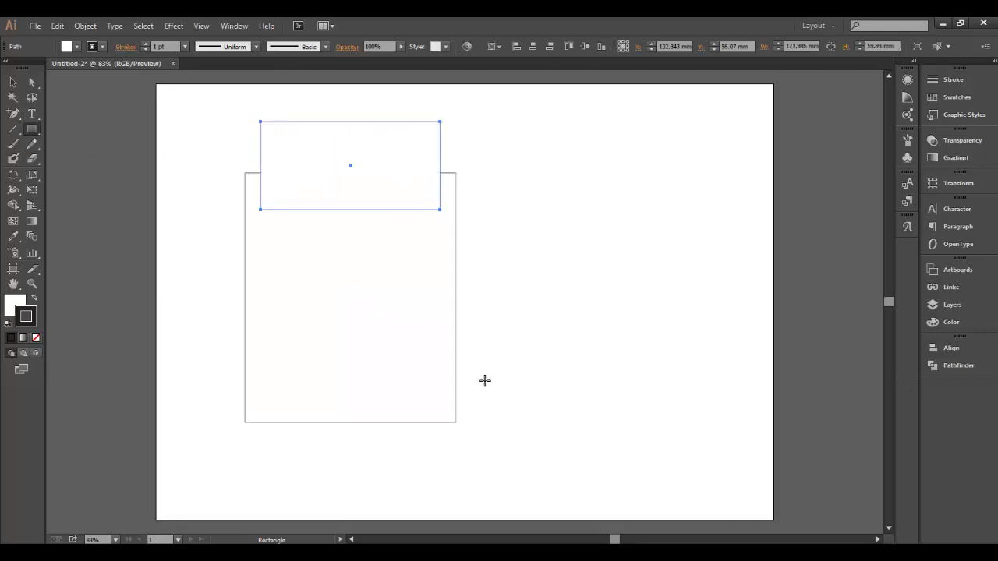
- Select both rectangles and unite them in Pathfinder into one stepped shape
click(14, 82)
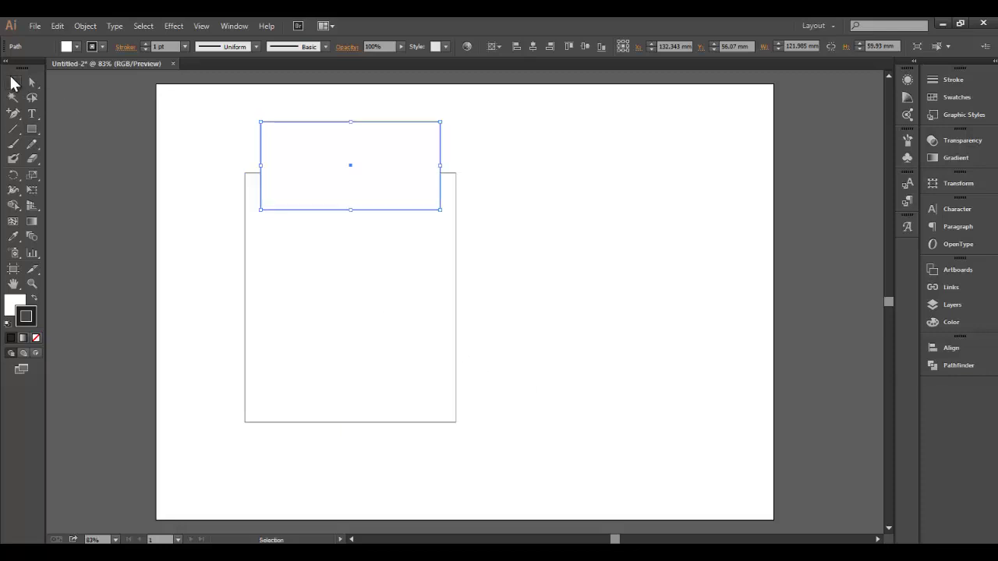
key(shift)
shift+click(456, 241)
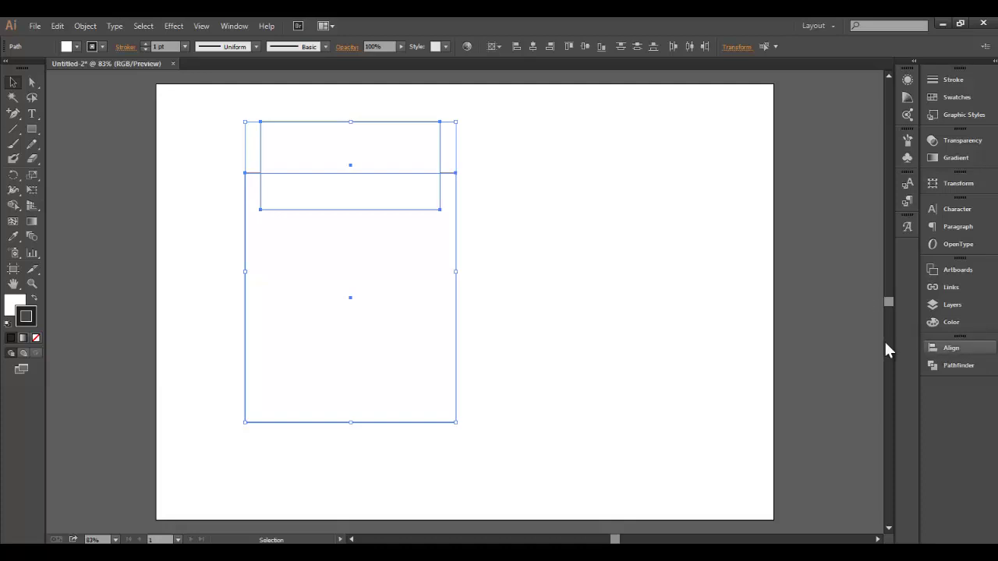
click(938, 365)
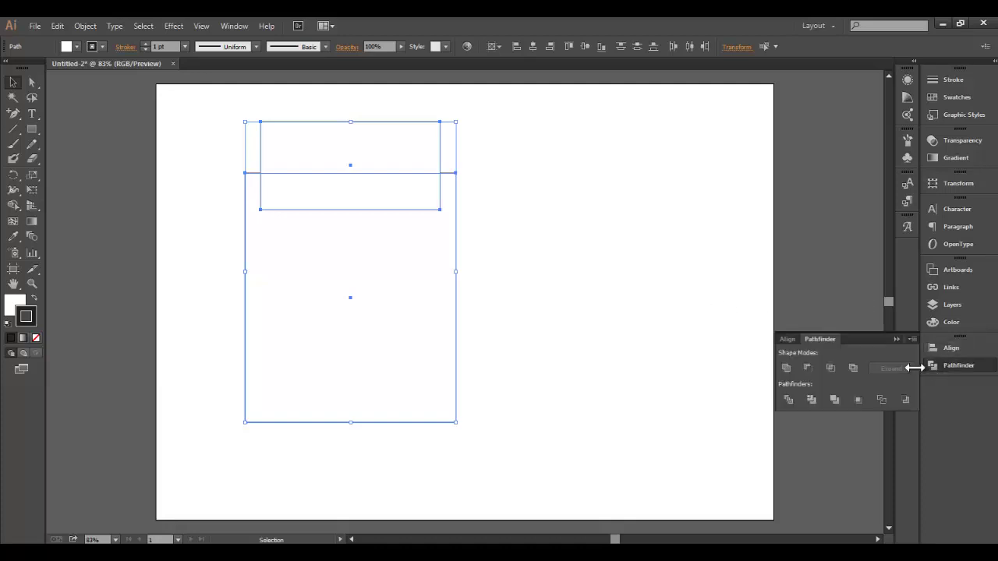
click(786, 368)
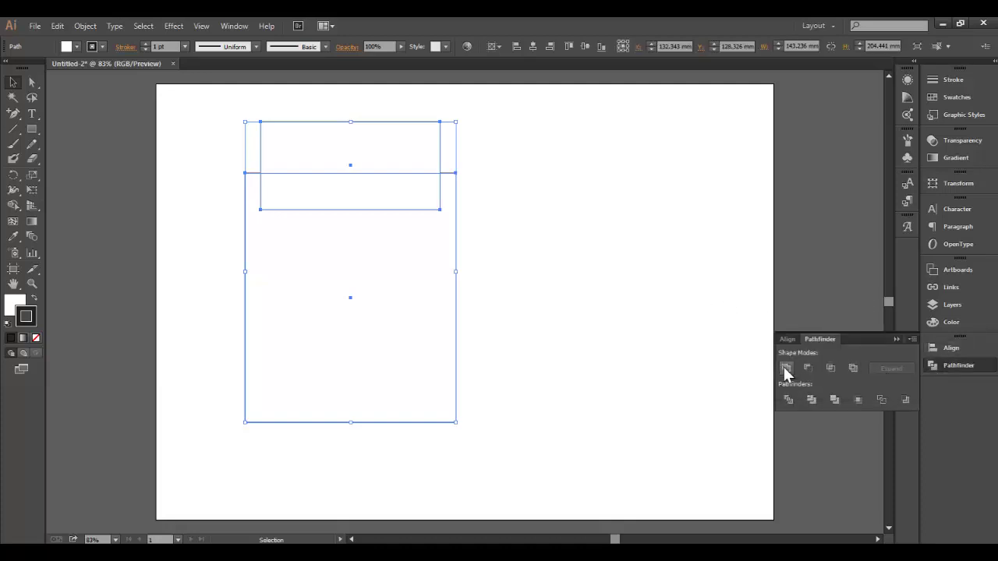
click(613, 274)
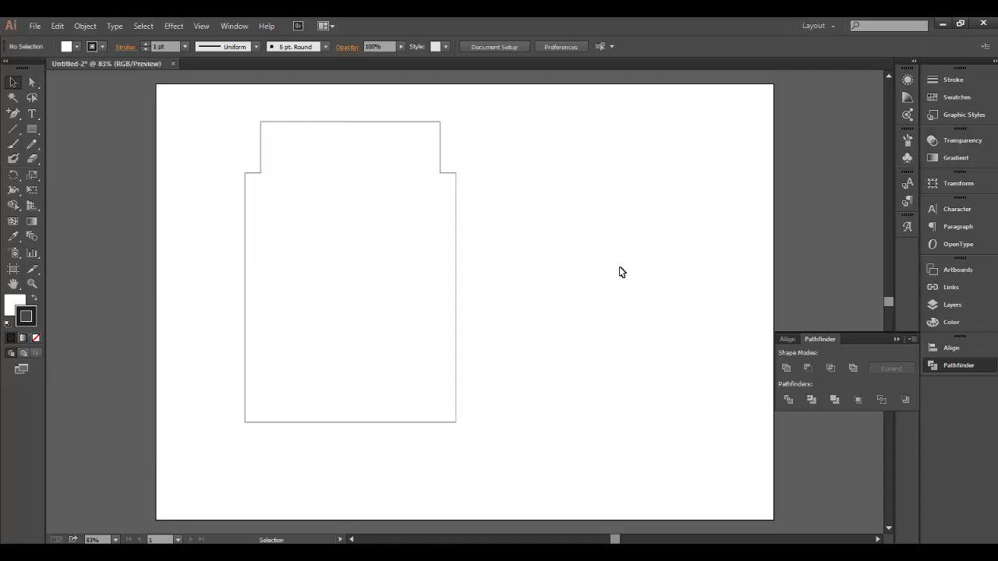
- Draw a circle over the shape's left edge and place a copy on its right edge
click(32, 129)
drag(32, 130, 69, 155)
drag(196, 241, 237, 323)
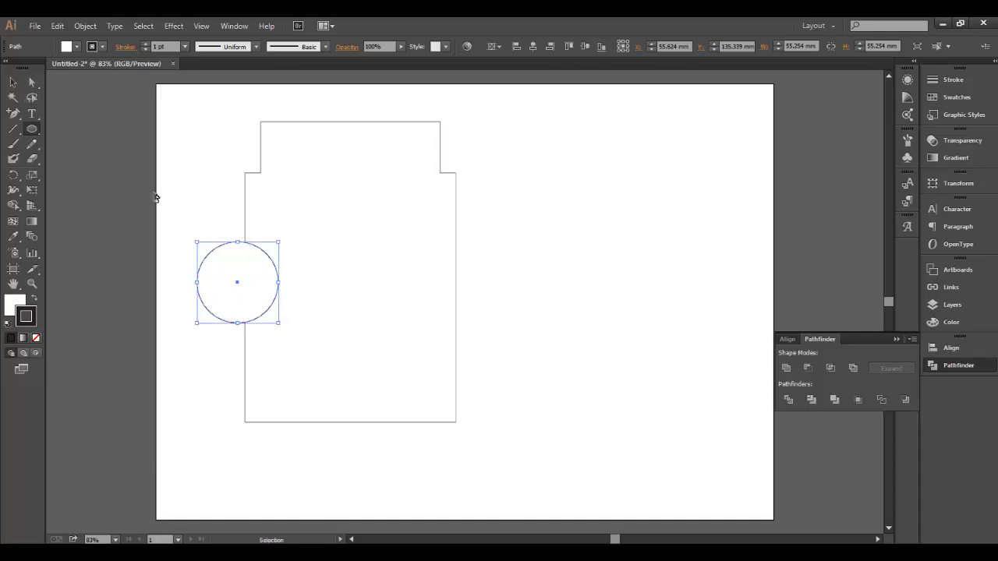
click(16, 81)
click(711, 268)
key(ctrl+v)
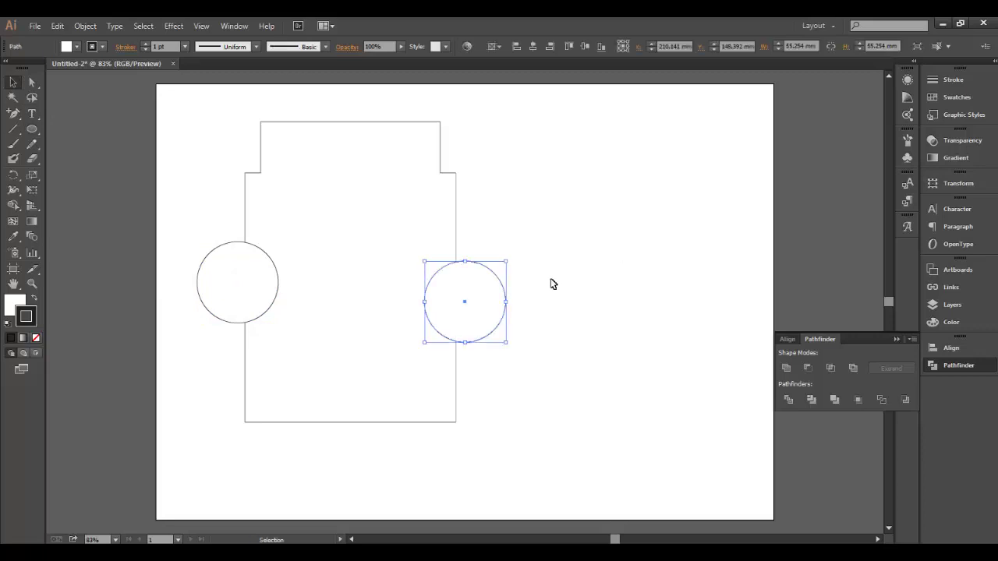
drag(486, 270, 480, 256)
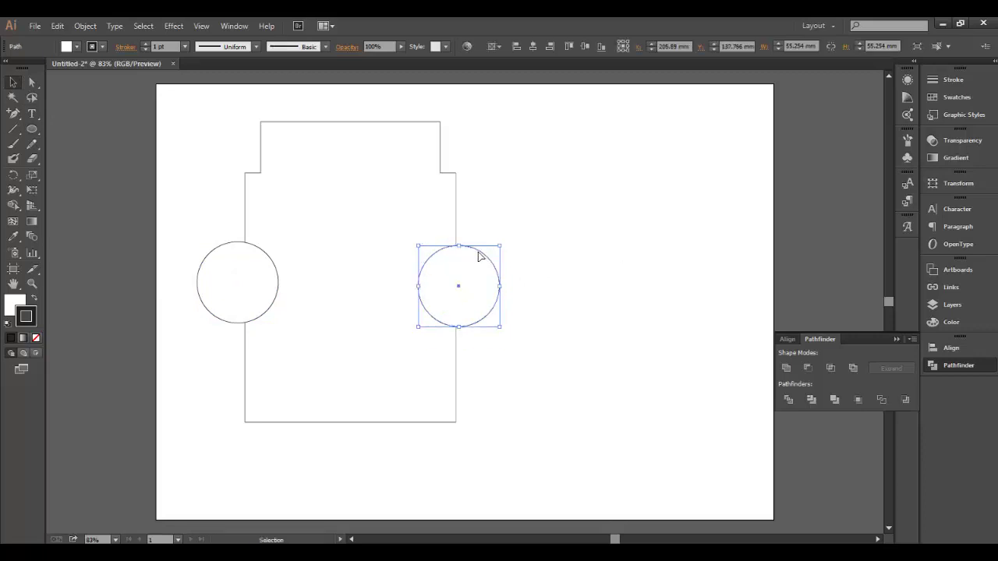
- Select both circles and the stepped shape, and subtract them with Minus Front
shift+click(258, 242)
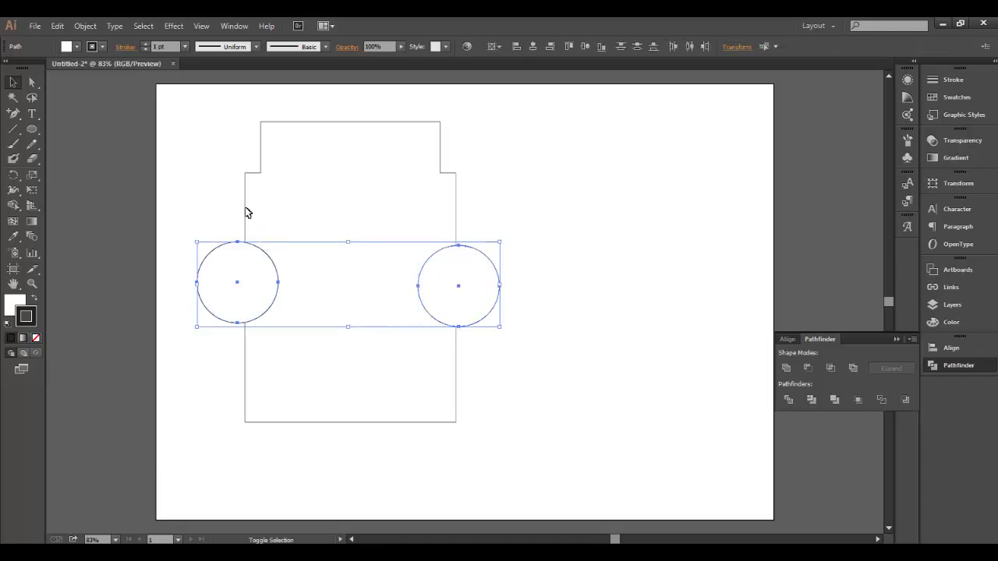
shift+click(245, 212)
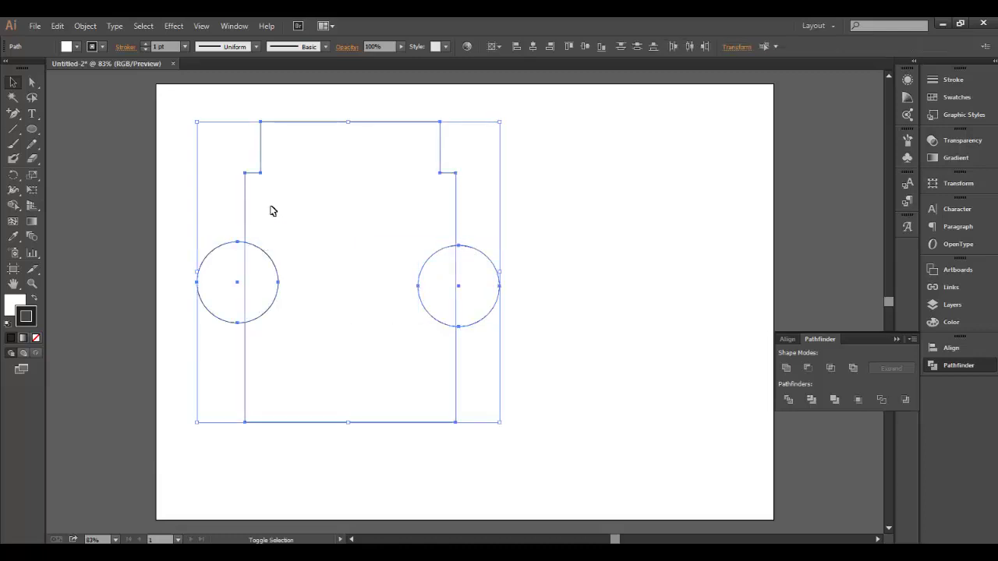
click(787, 368)
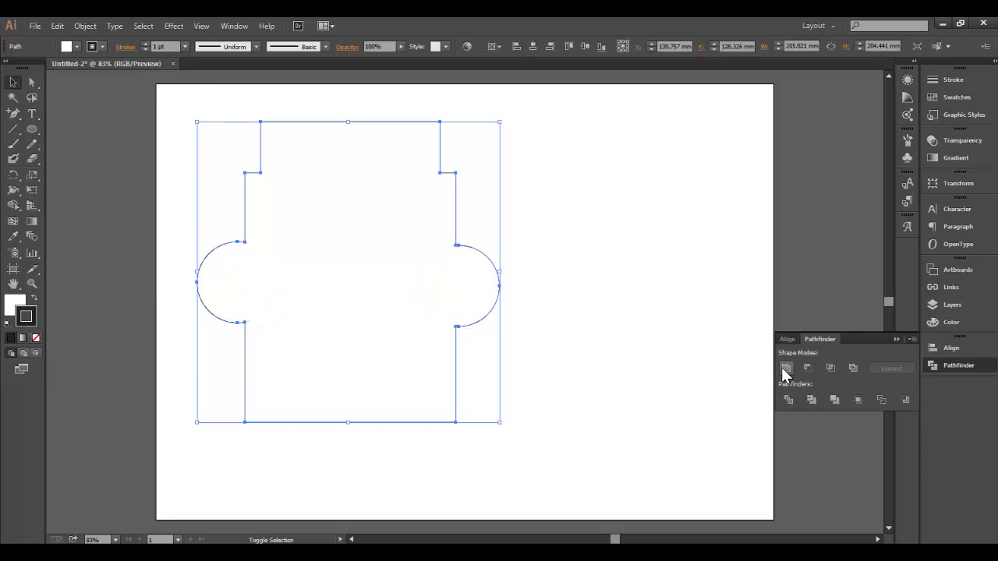
click(723, 352)
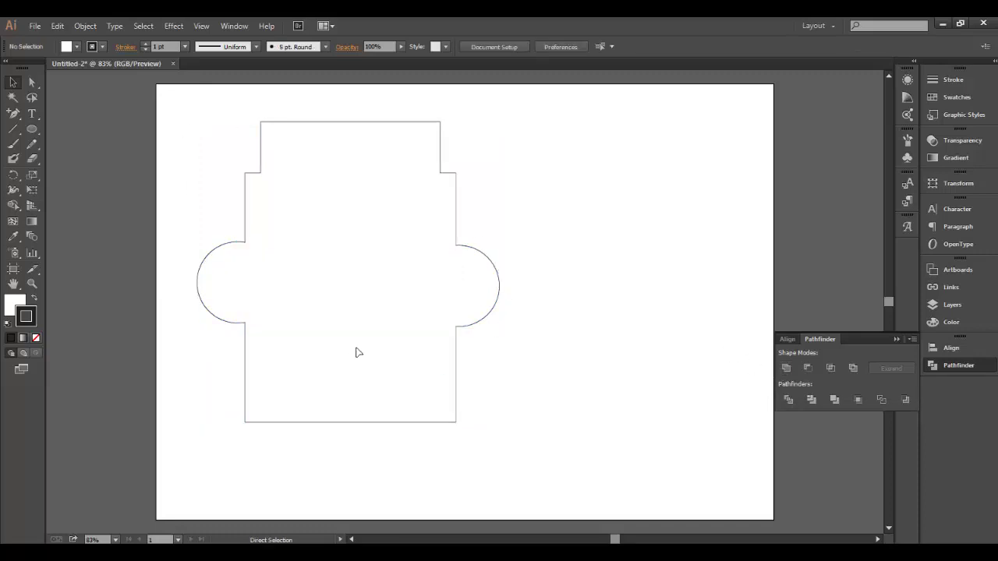
key(ctrl+z)
key(ctrl+z)
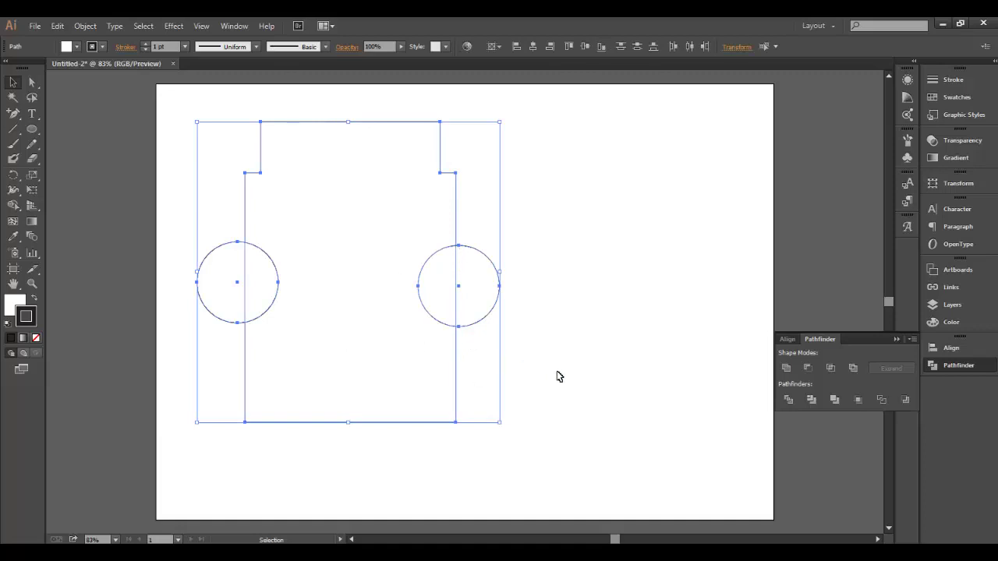
click(808, 367)
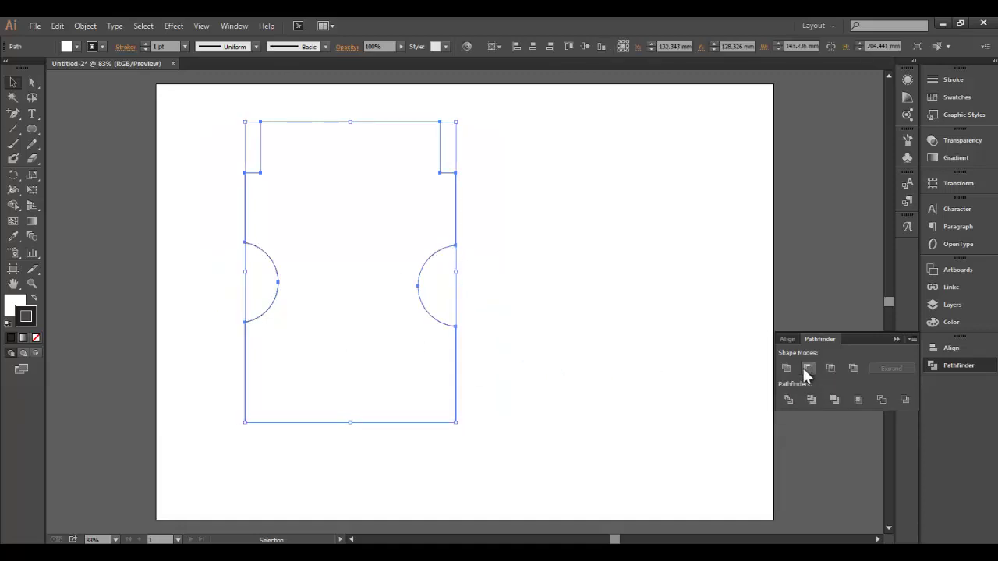
click(698, 357)
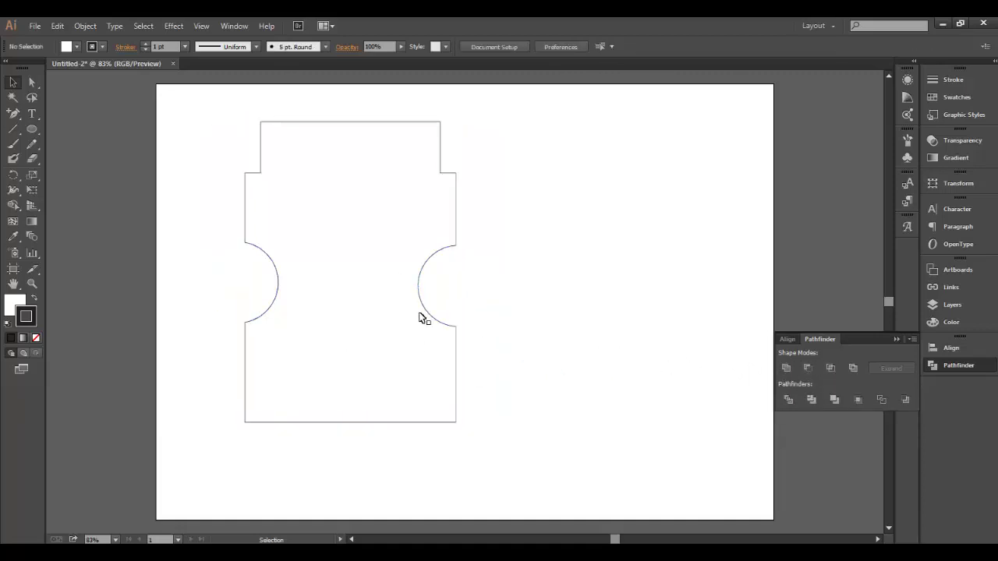
- Select the notched shape and give it a red stroke from the Basic RGB swatch library
key(a)
key(v)
drag(211, 103, 503, 461)
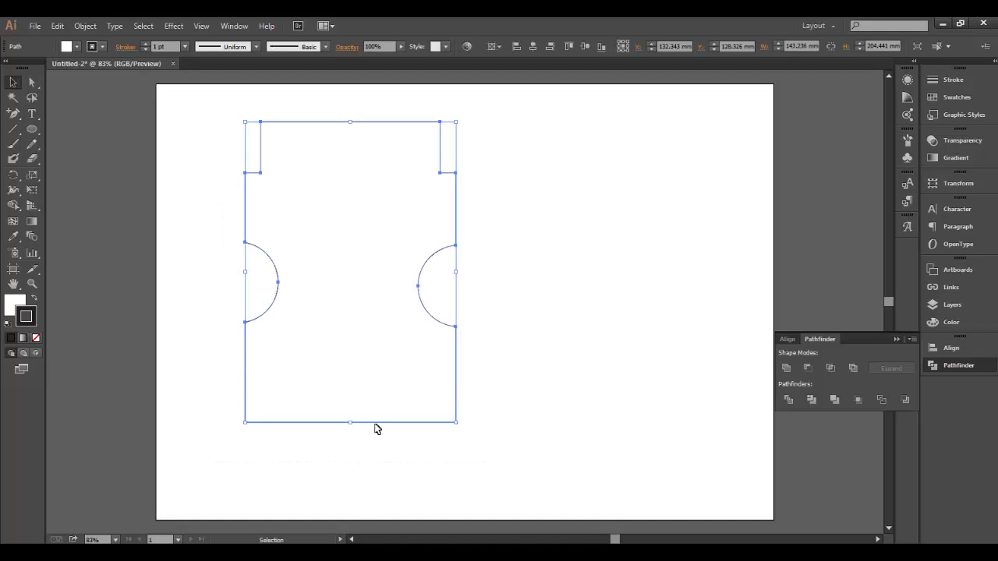
click(100, 47)
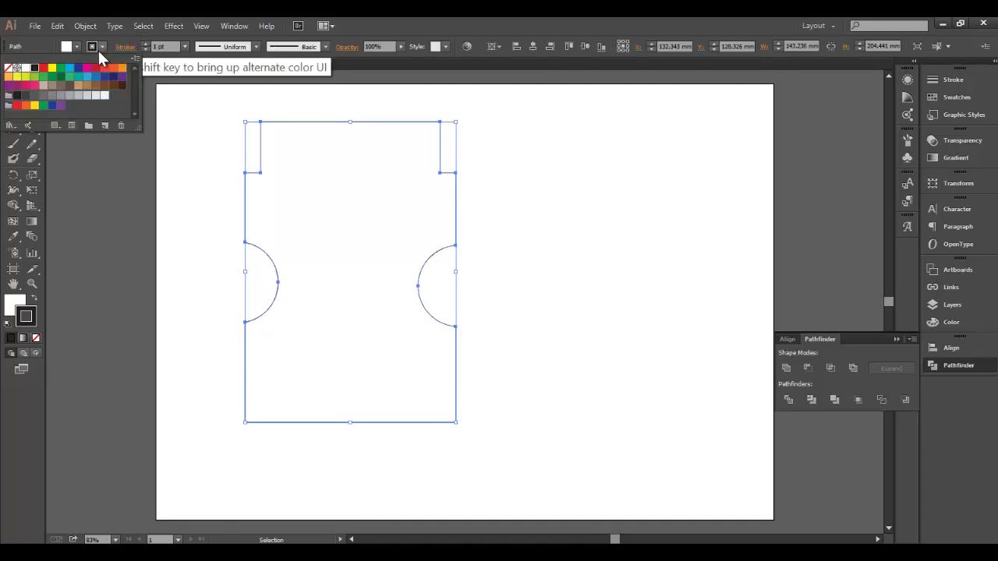
click(11, 125)
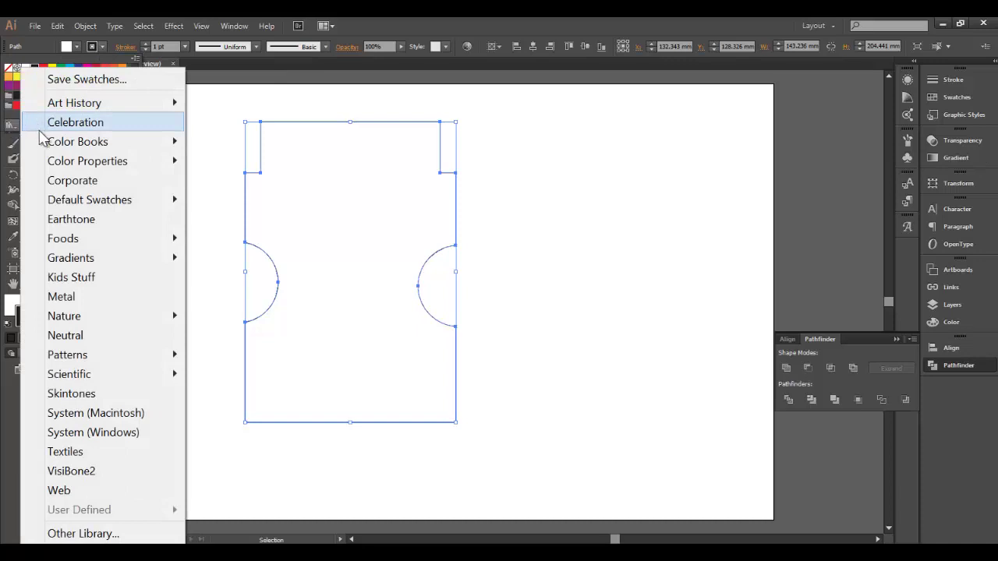
mouse_move(90, 207)
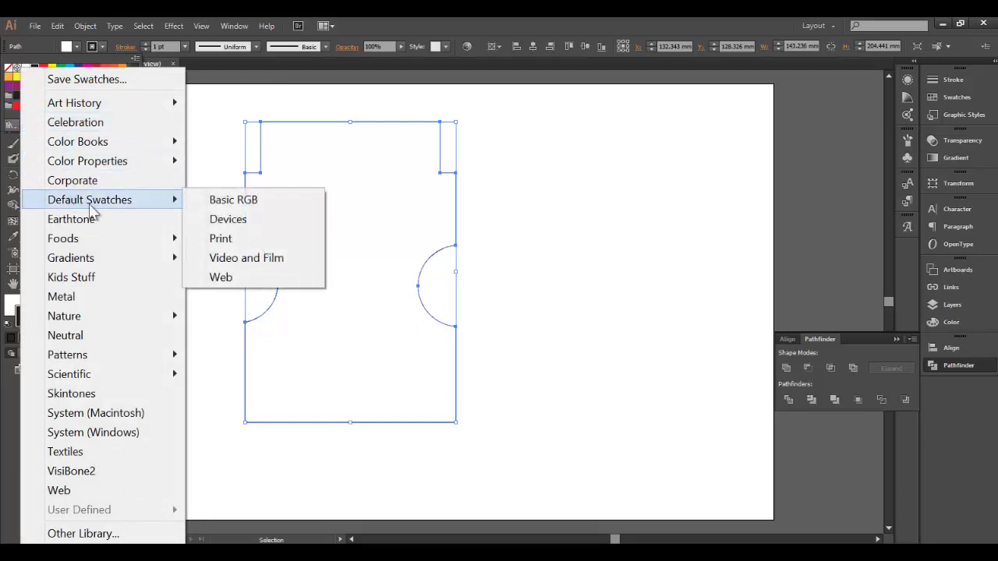
click(231, 200)
click(455, 290)
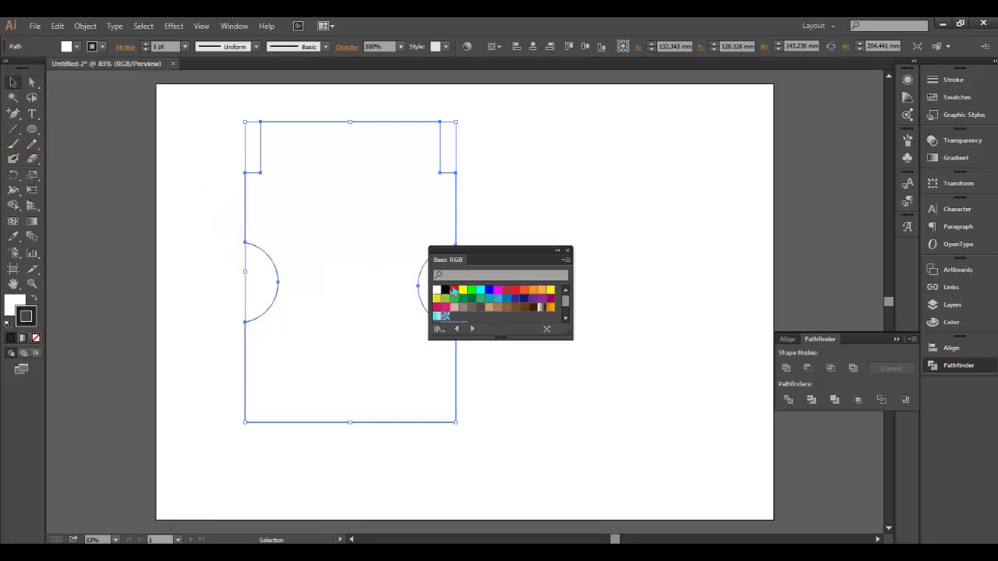
click(270, 119)
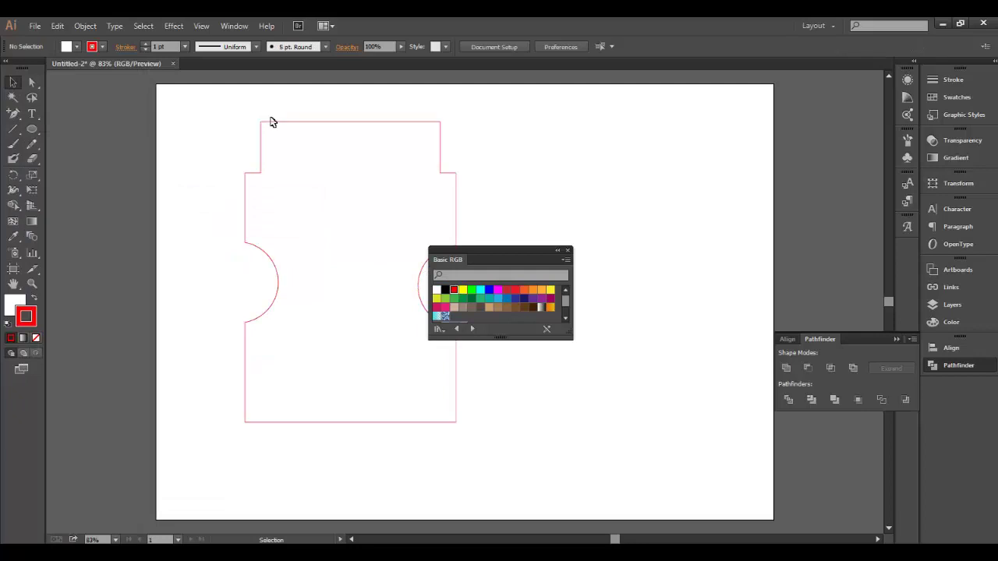
click(568, 251)
drag(173, 102, 510, 449)
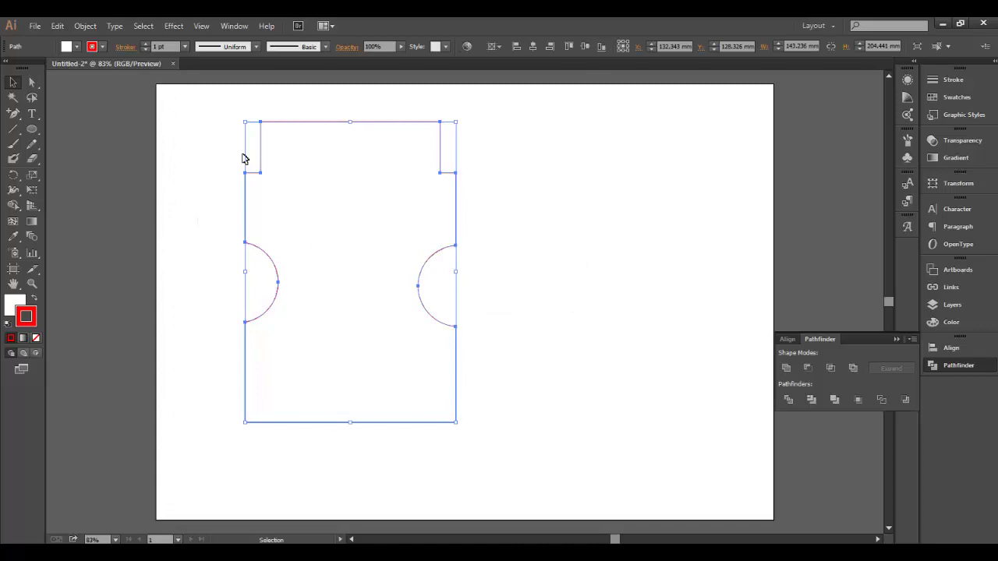
- Enter a custom 0.001 pt stroke weight for the red outline, then deselect
click(185, 48)
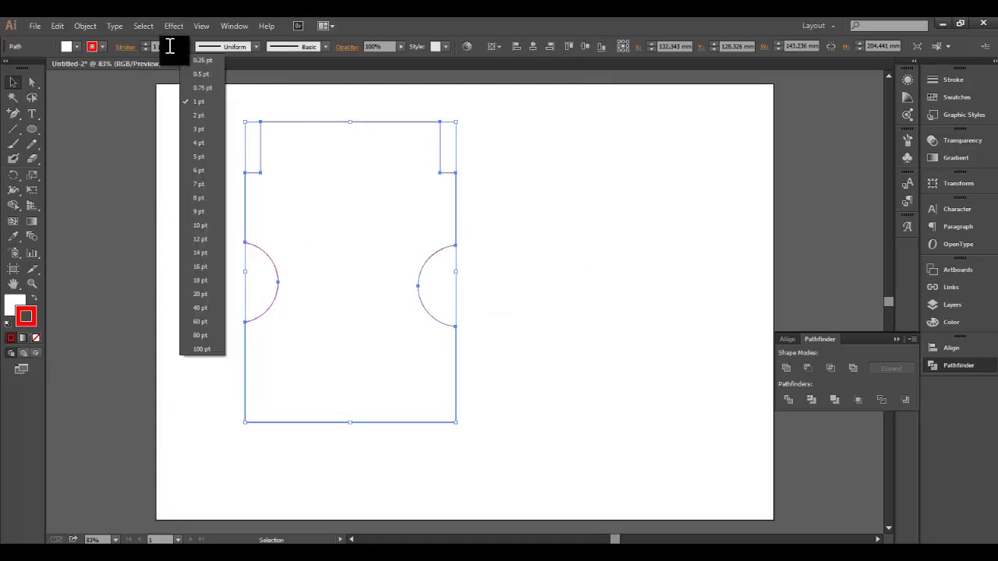
click(167, 46)
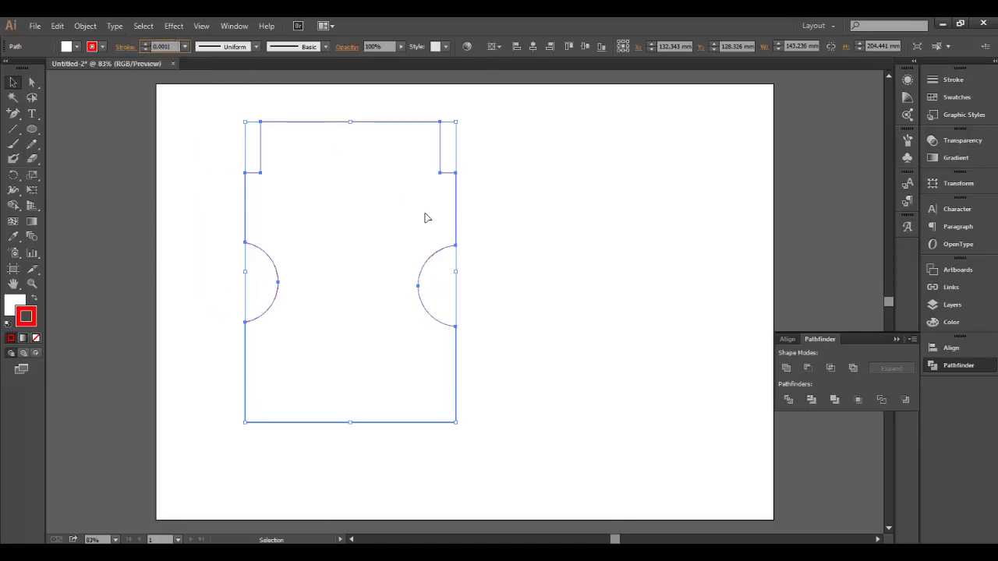
click(546, 269)
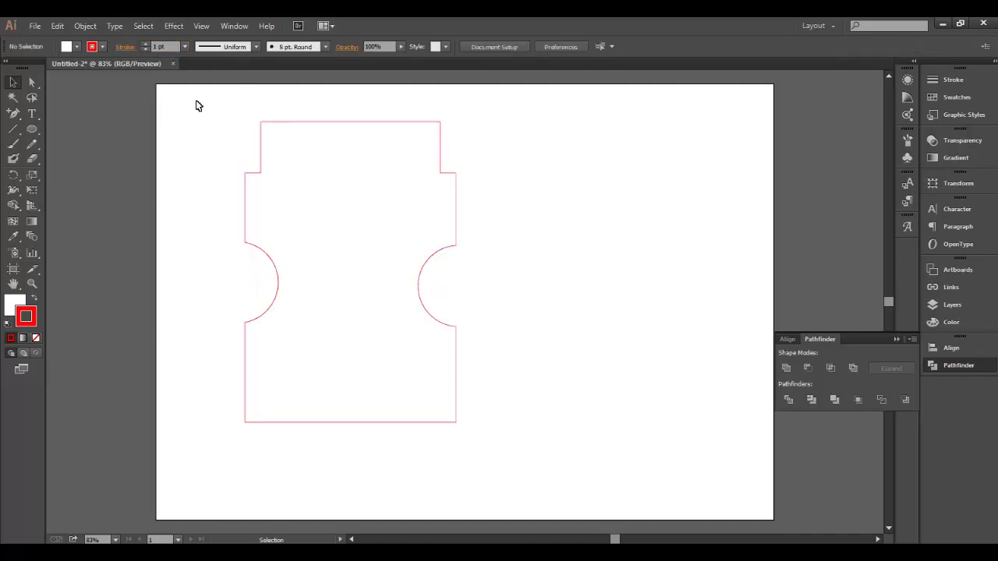
drag(192, 97, 467, 437)
click(568, 193)
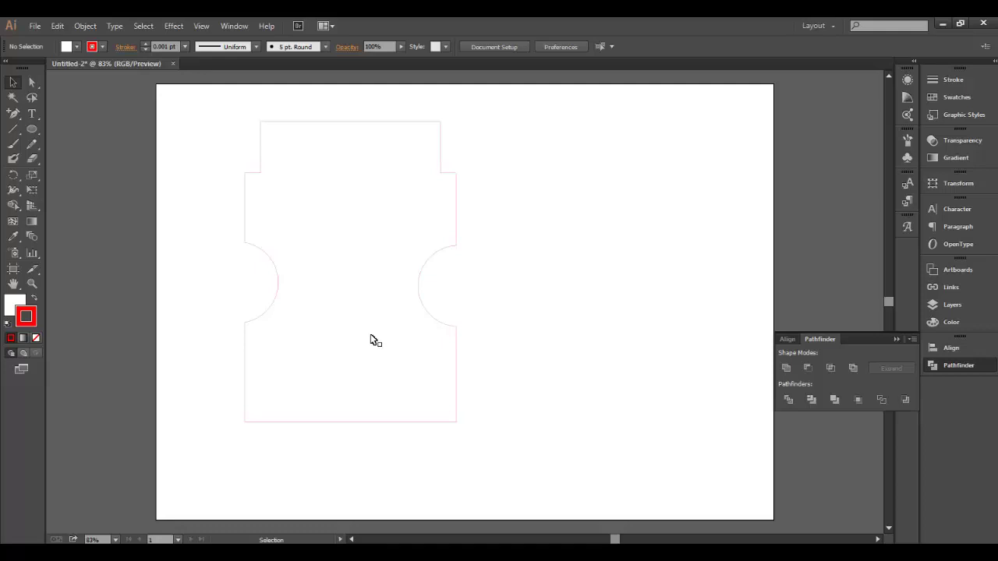
- Draw a vertical line down the shape's centre and select it together with the ellipse
click(13, 130)
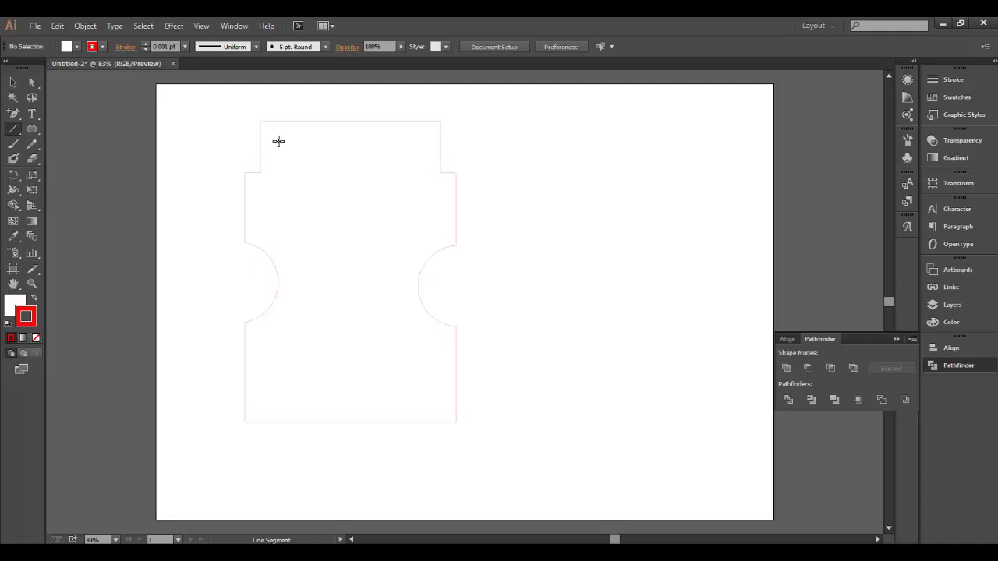
key(ctrl+z)
click(346, 121)
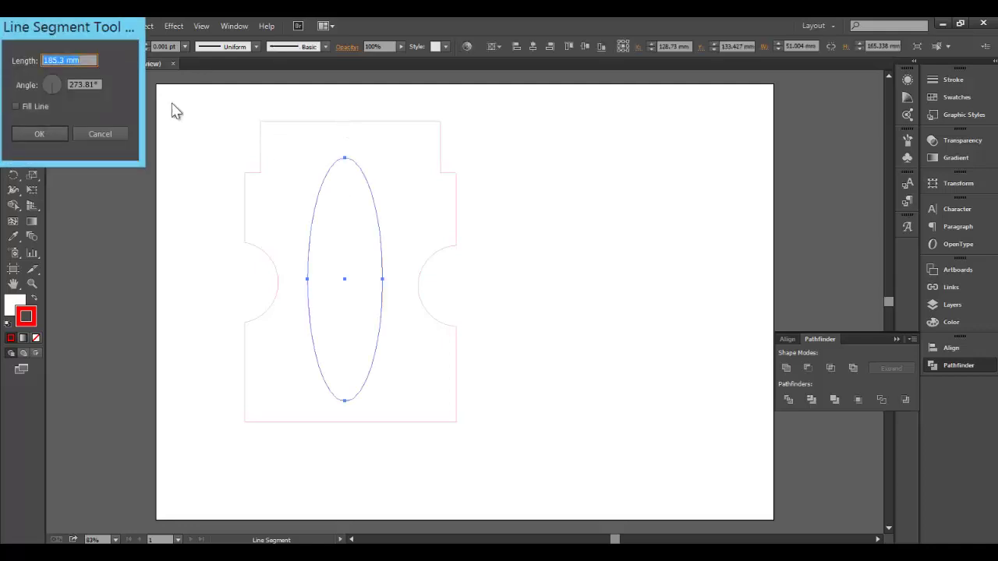
key(Escape)
drag(344, 123, 337, 421)
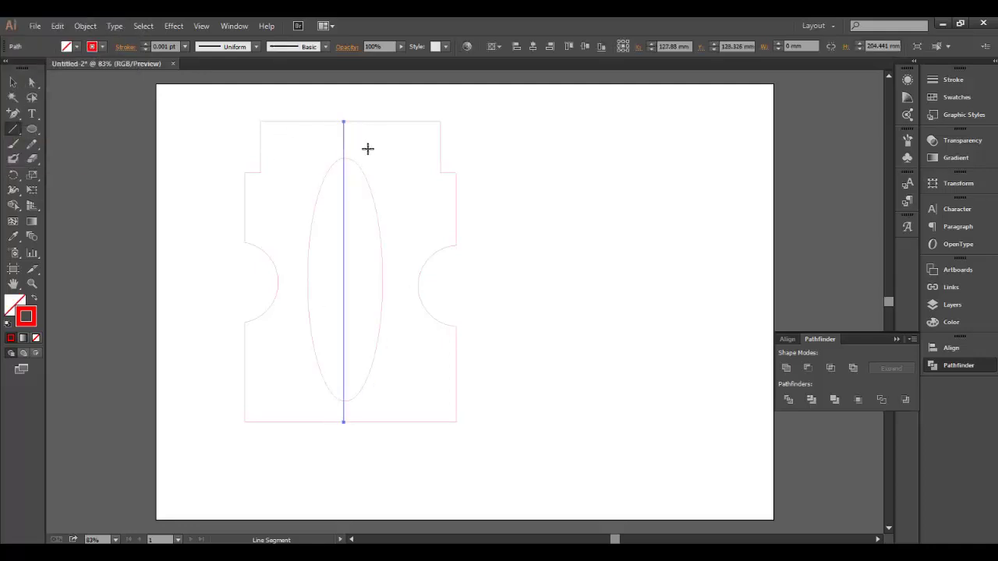
click(13, 82)
shift+click(314, 226)
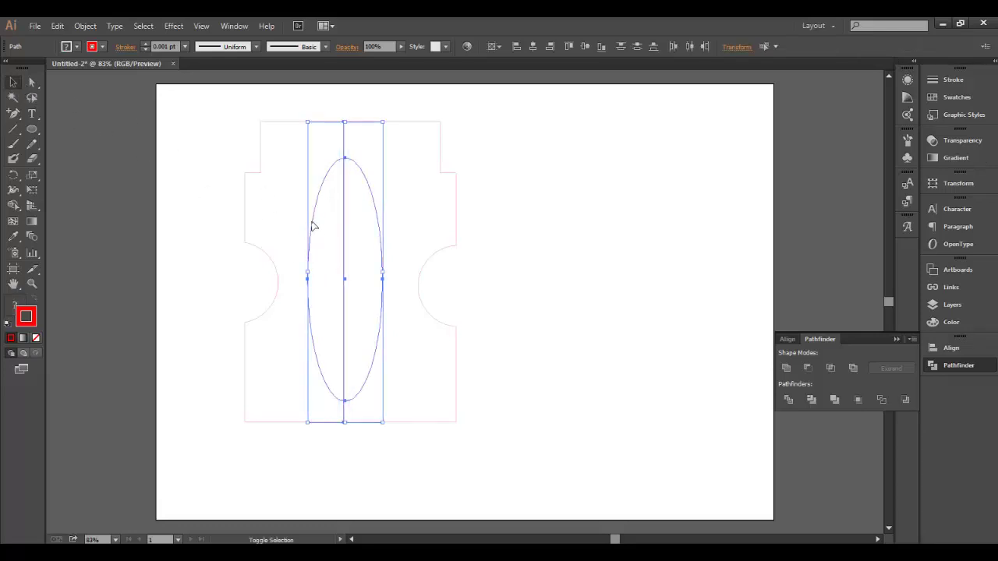
- Change the line and ellipse stroke colour to black by setting R to 0 in the Color Picker
click(102, 46)
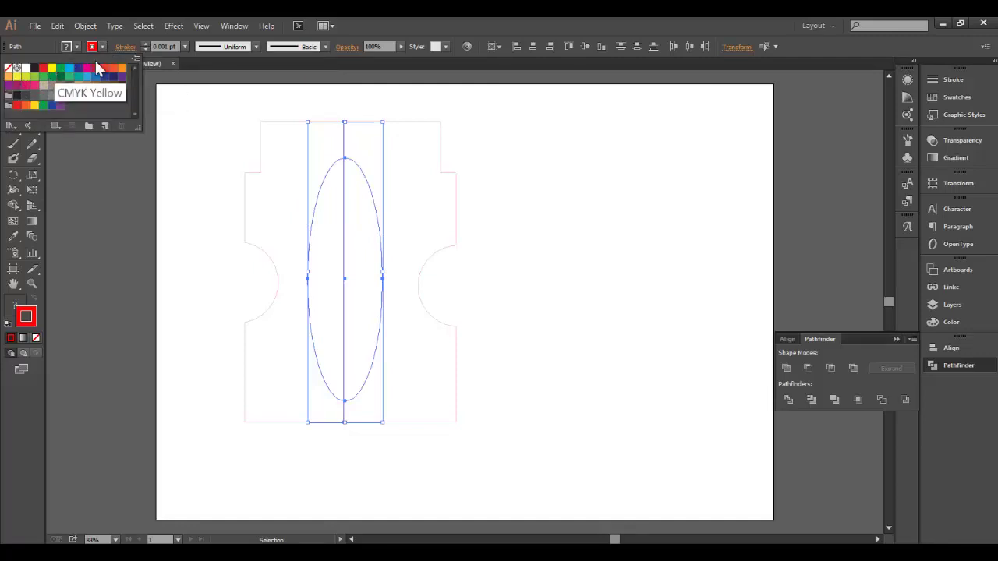
double_click(26, 317)
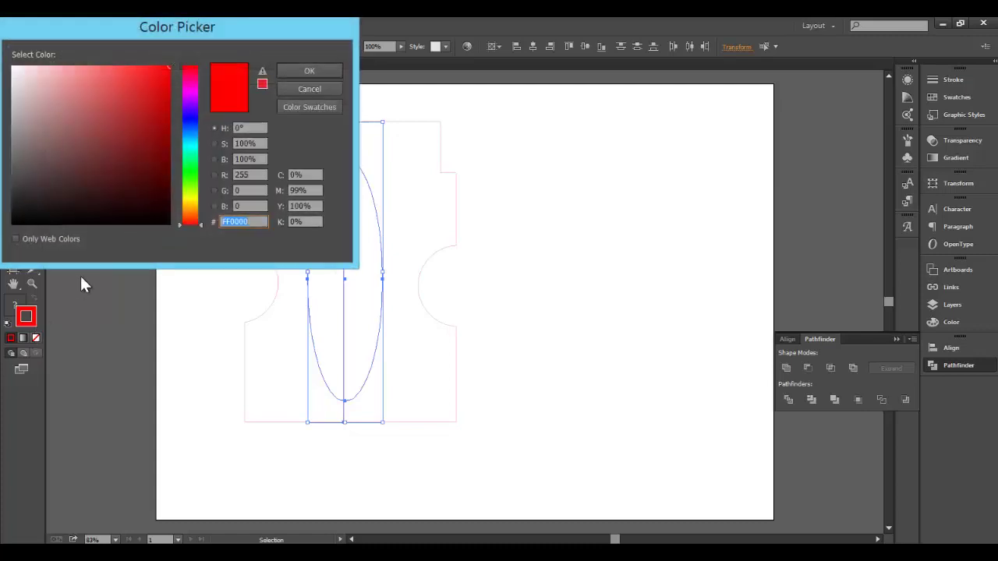
double_click(250, 173)
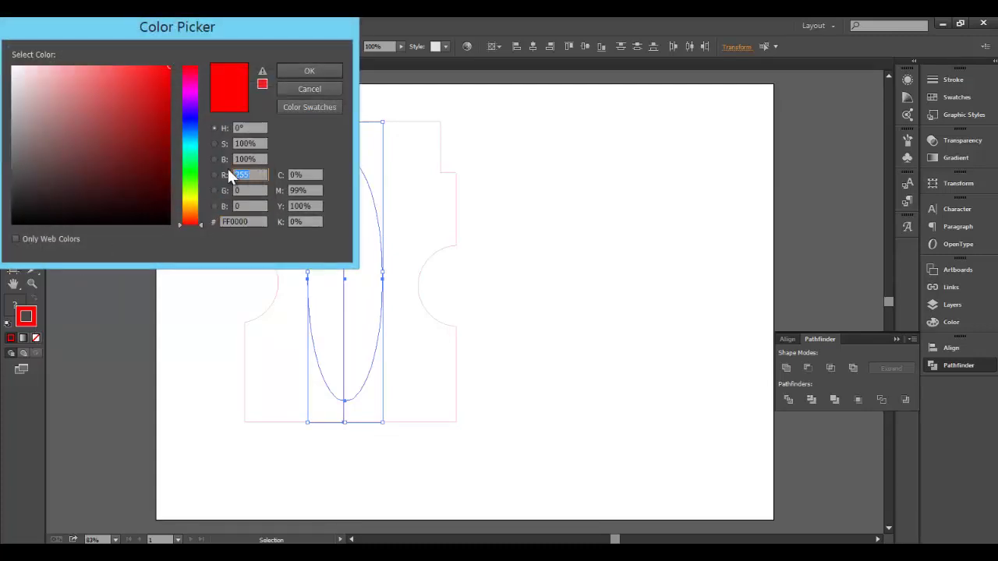
text(0)
click(330, 70)
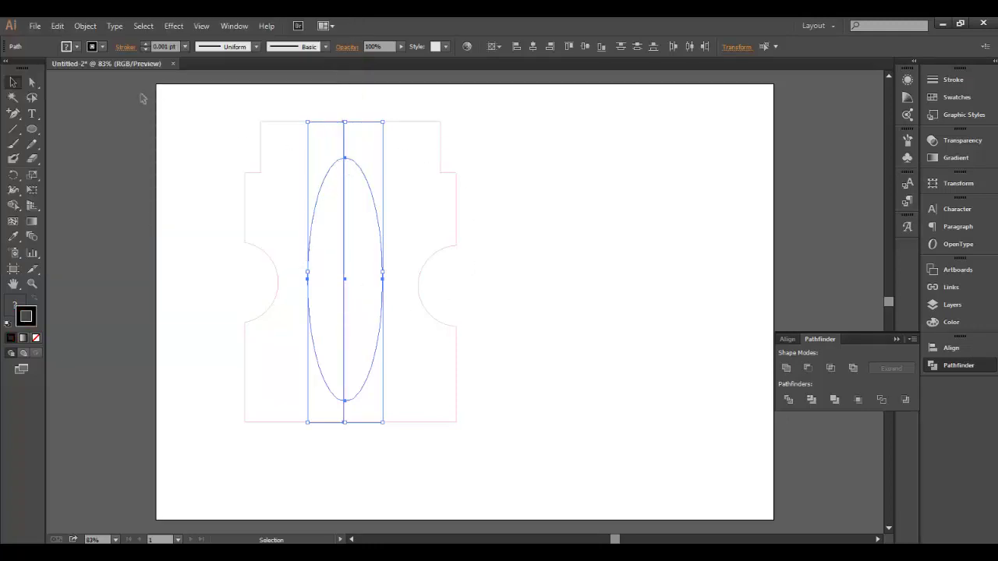
- Set the stroke weight of the line and ellipse to 7 pt and deselect
click(185, 46)
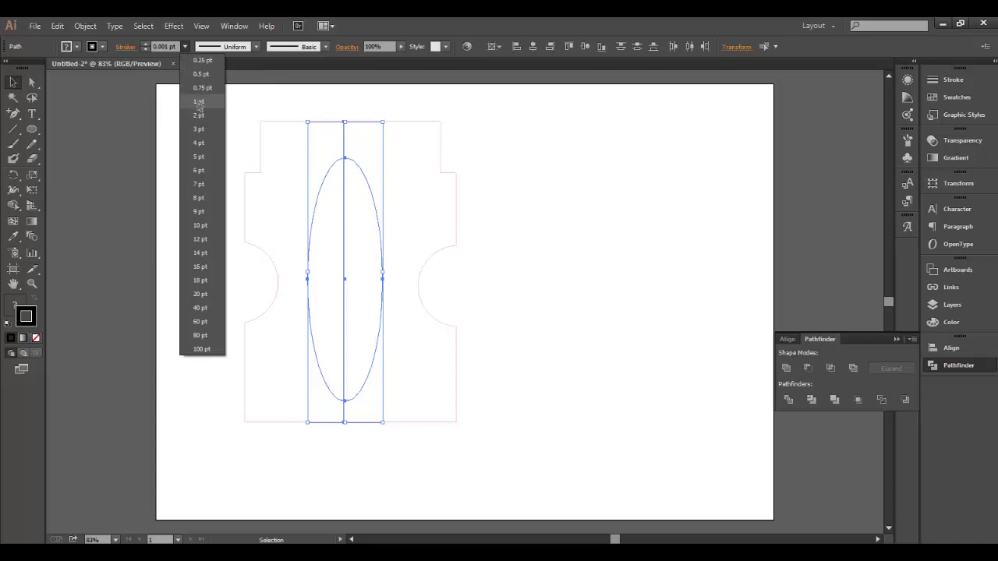
click(199, 102)
click(185, 46)
click(198, 117)
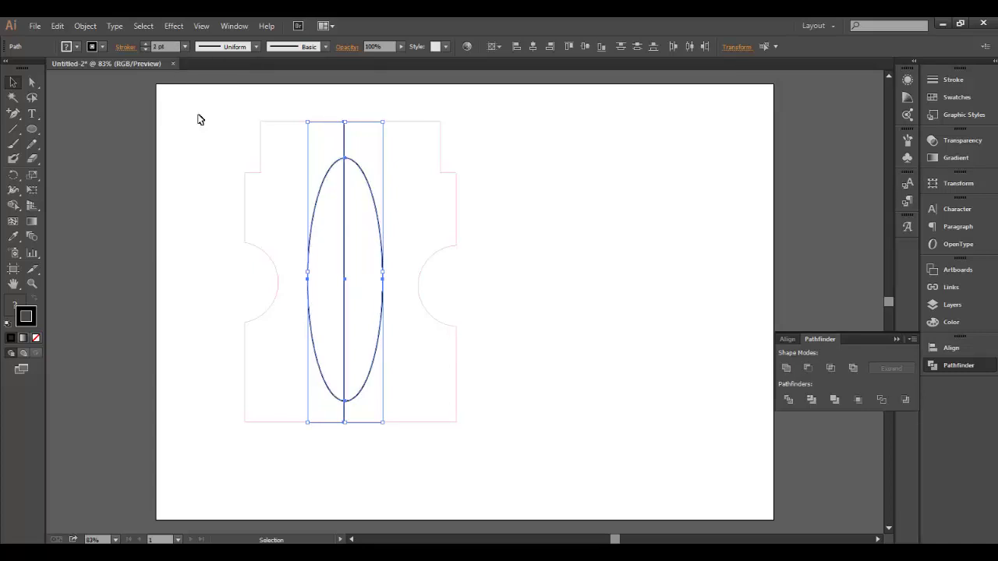
click(185, 47)
click(200, 184)
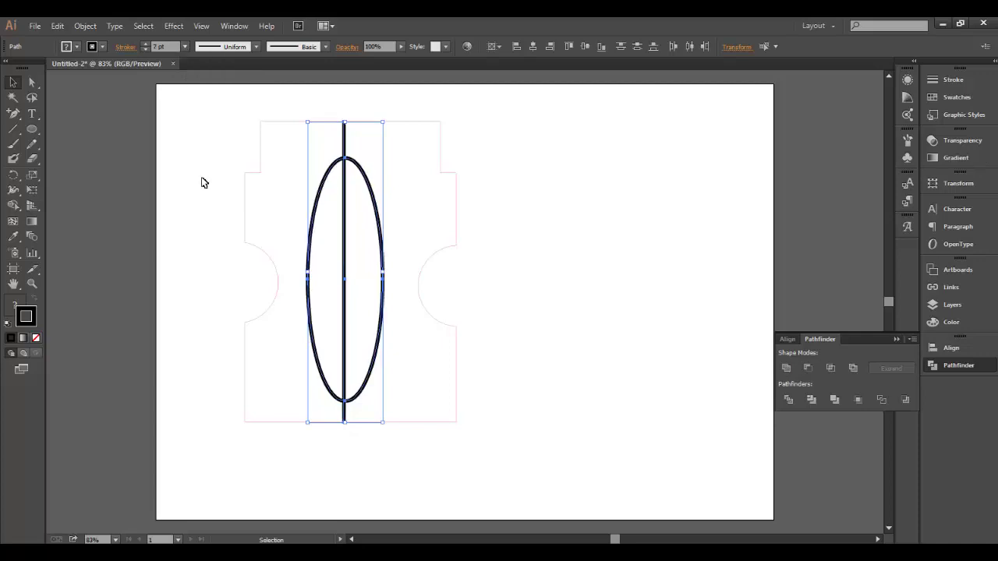
click(556, 400)
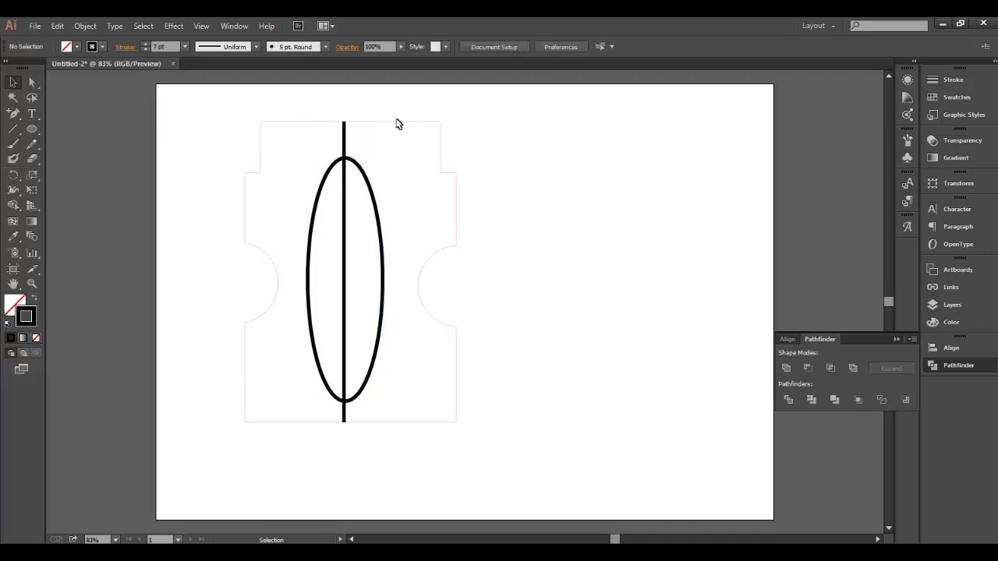